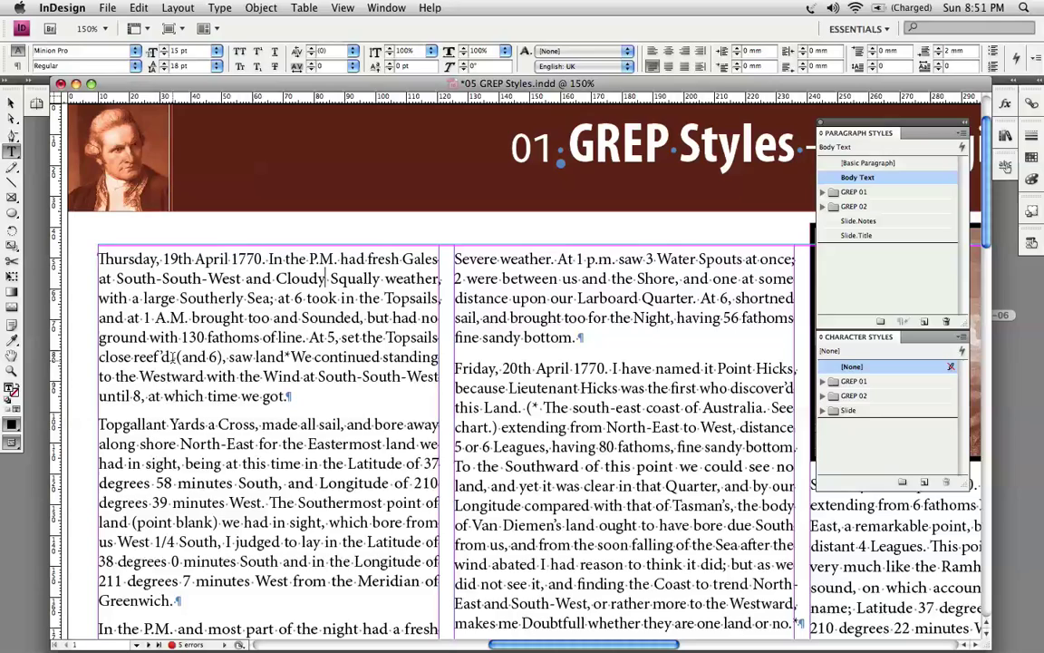
Set the word 'brought' in the first paragraph to the Medium Italic font style
left_click_drag(178, 357, 221, 359)
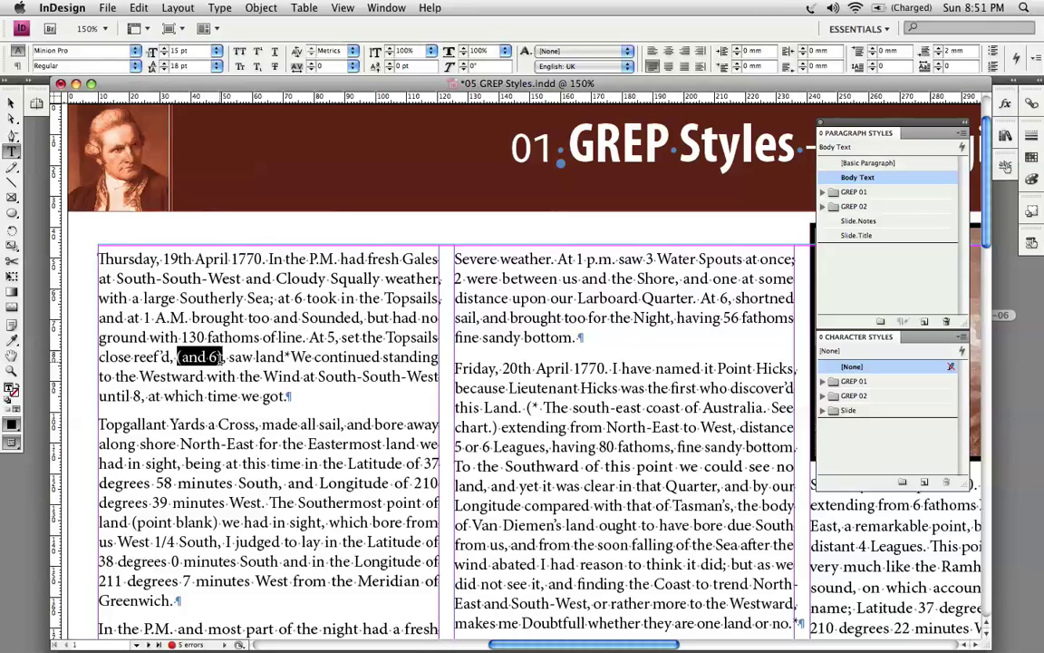
left_click(272, 318)
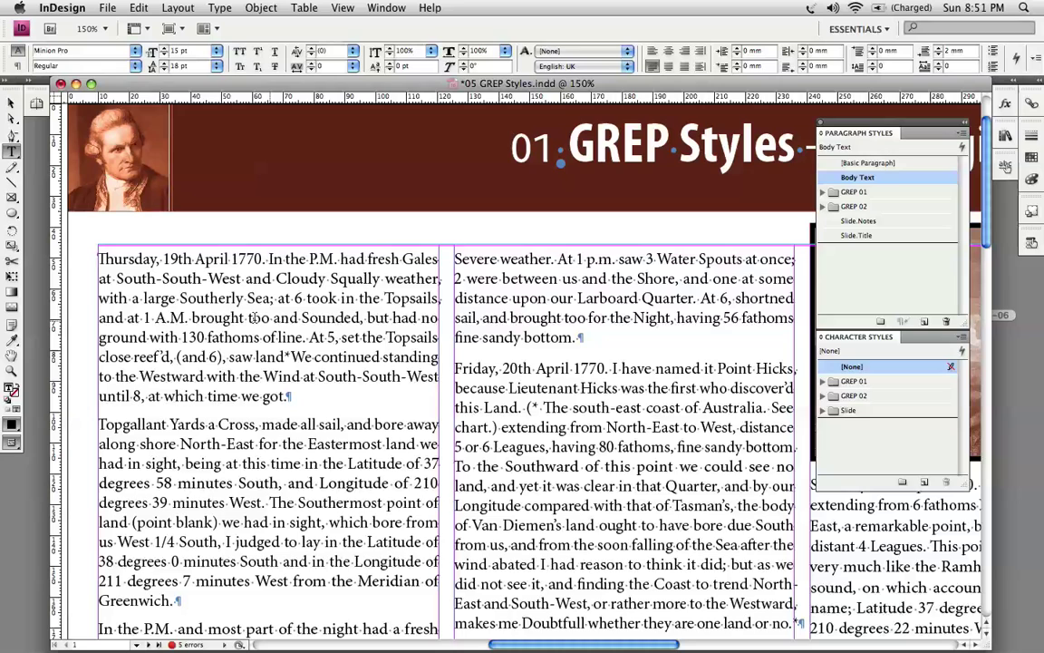
double_click(211, 318)
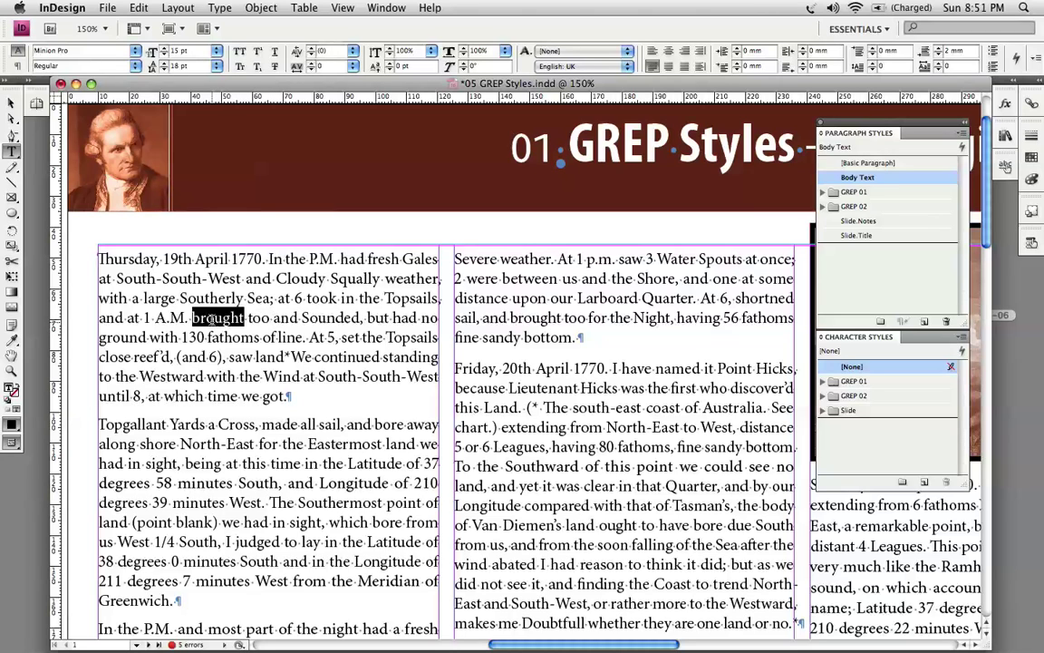
left_click(114, 66)
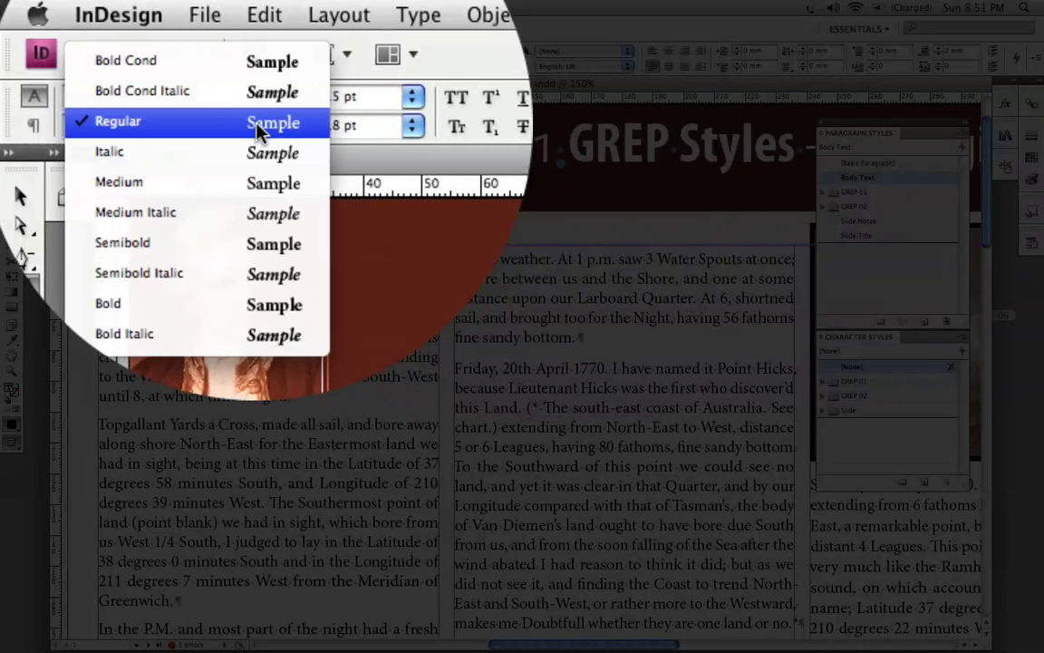
left_click(252, 212)
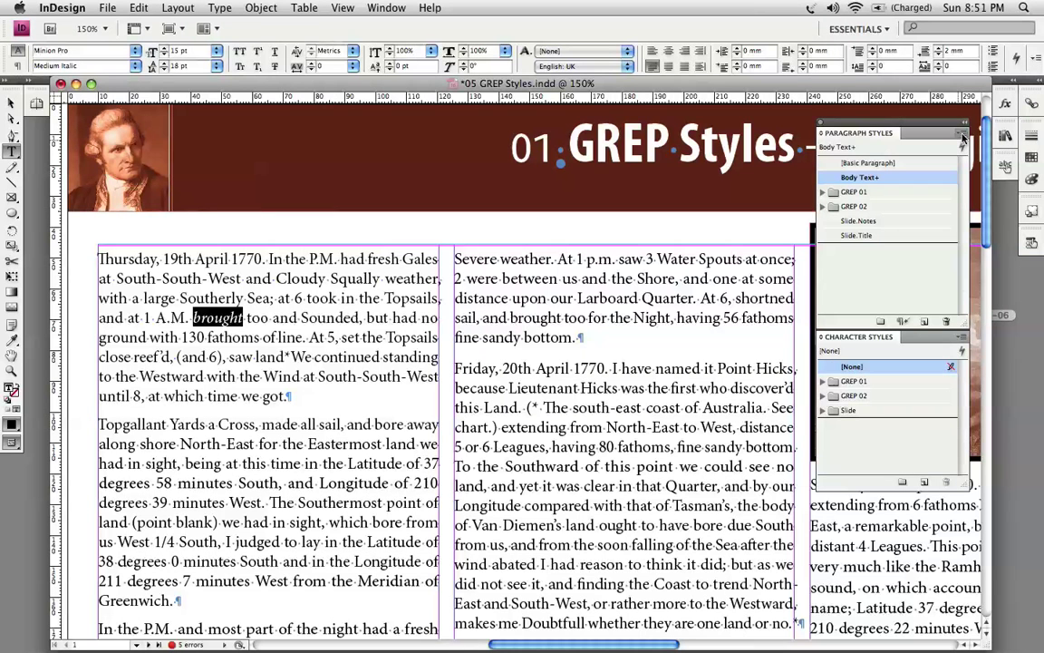
Create a character style named Medium Italic from the formatting of 'brought'
left_click(962, 338)
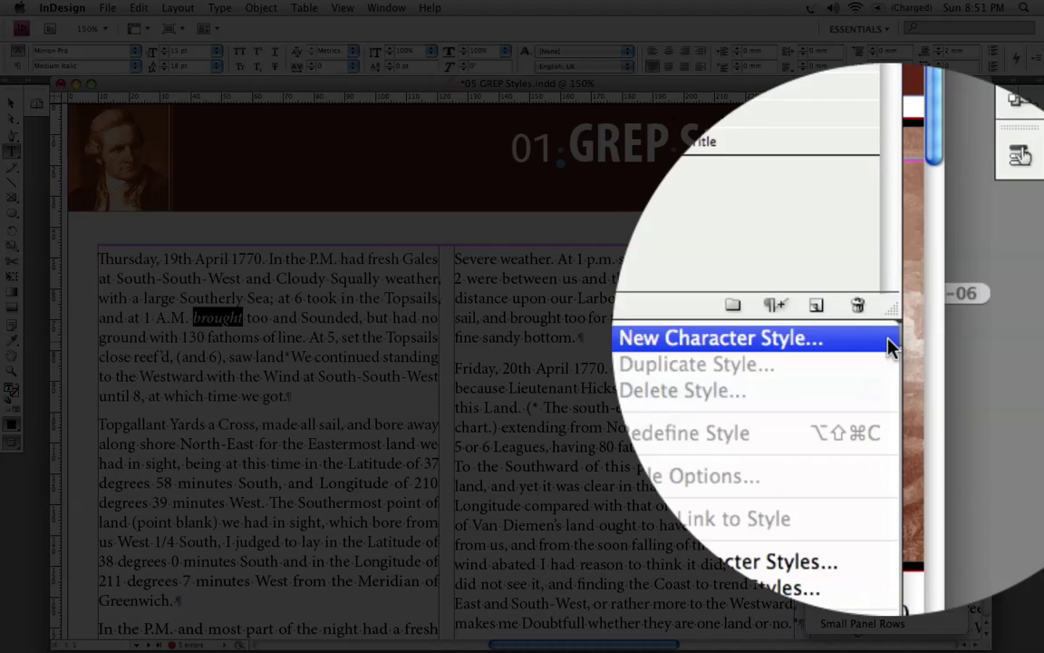
left_click(890, 344)
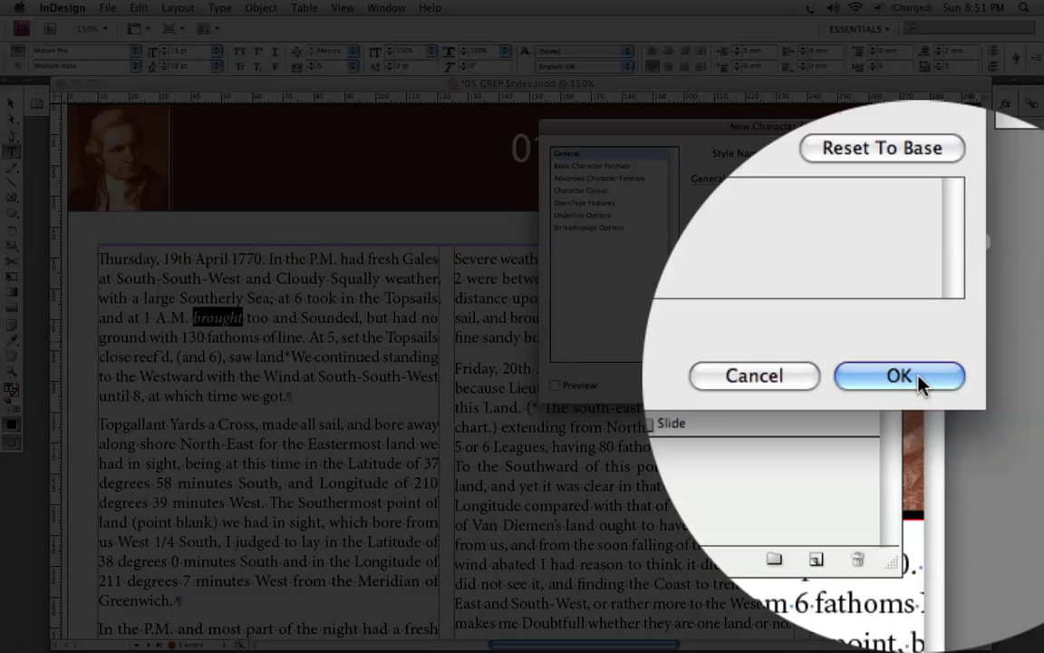
left_click(918, 377)
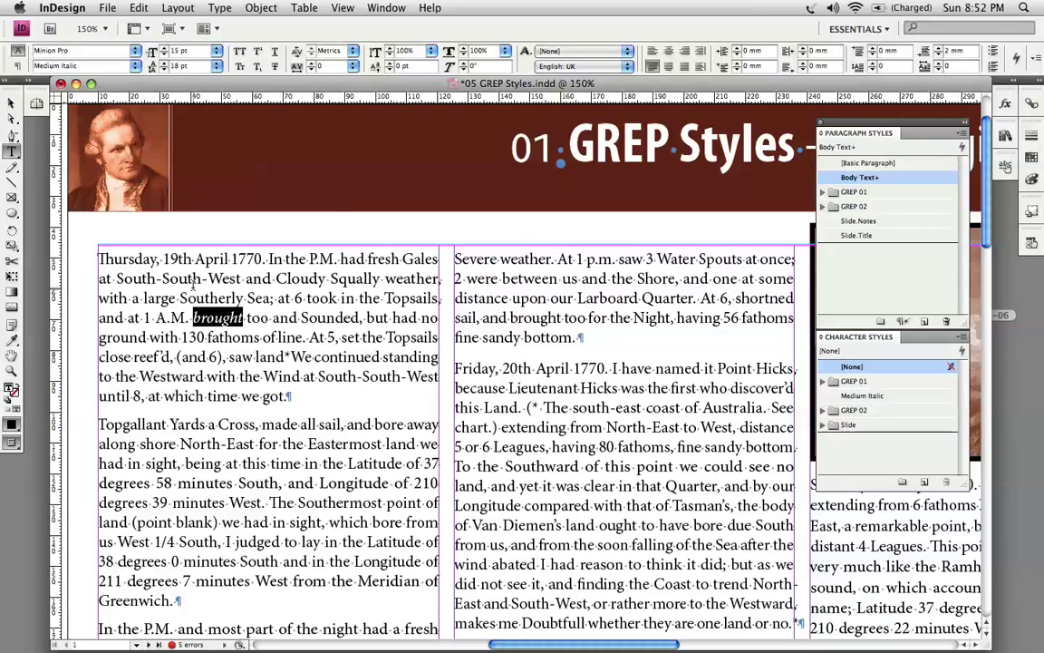
Clear the italic override on 'brought' and highlight 'and 6' as the target text
left_click(173, 258)
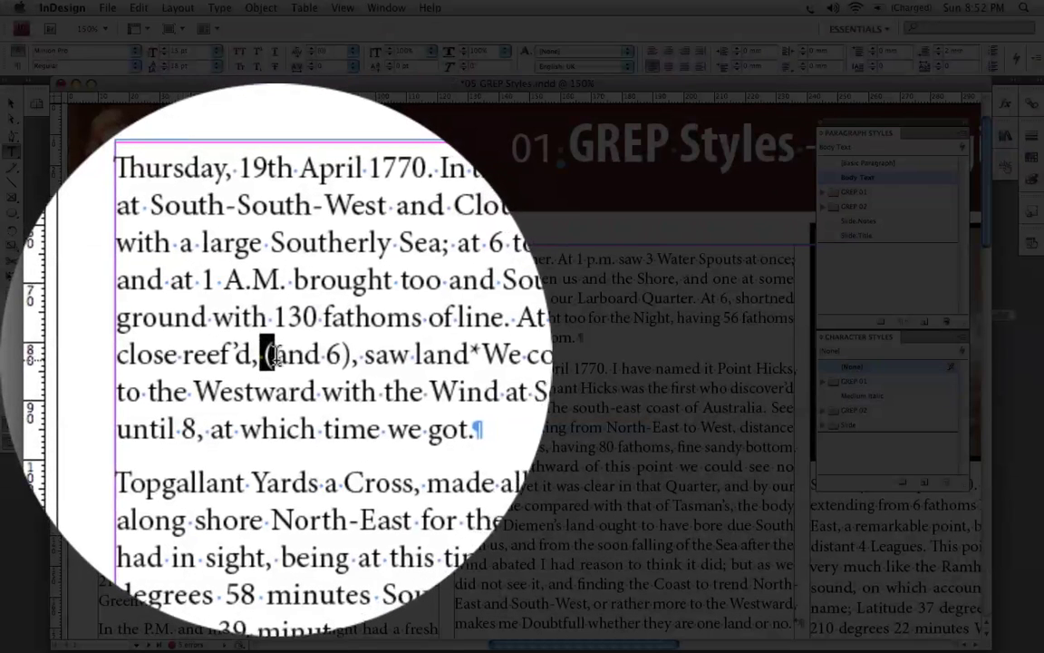
double_click(313, 354)
left_click_drag(277, 355, 295, 354)
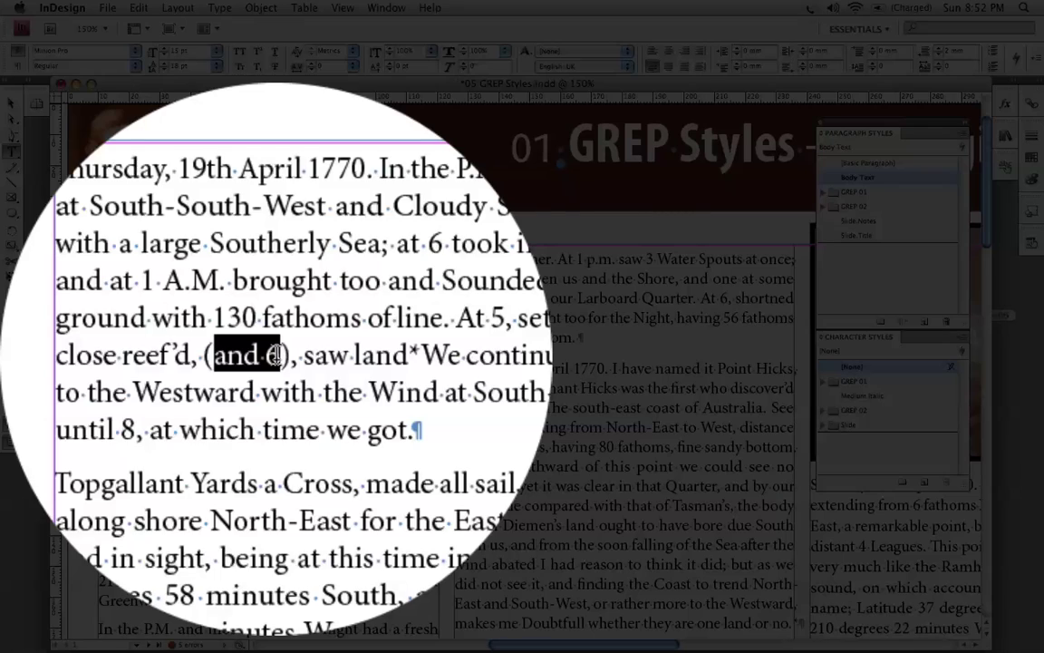
left_click(277, 354)
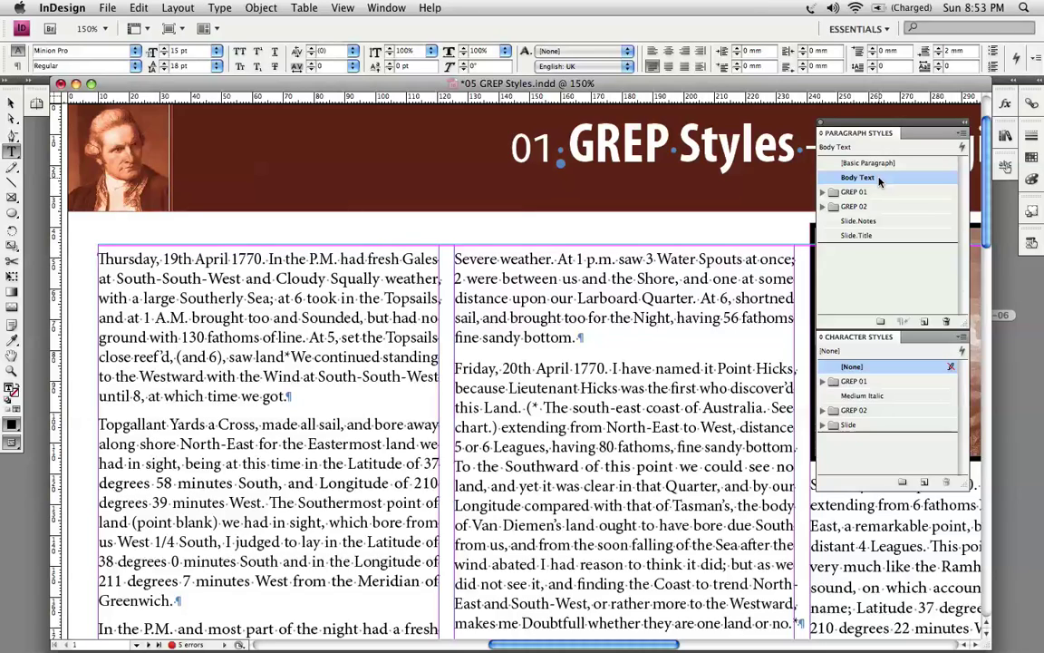
Add a new GREP style to the Body Text paragraph style and clear its default \d+ pattern
right_click(881, 182)
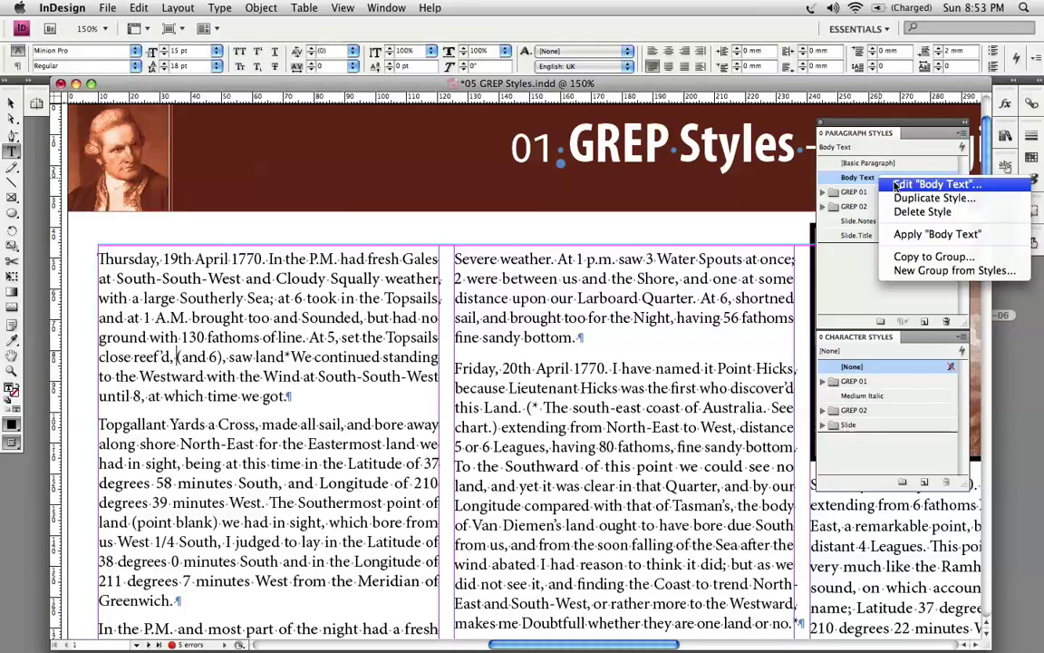
left_click(934, 184)
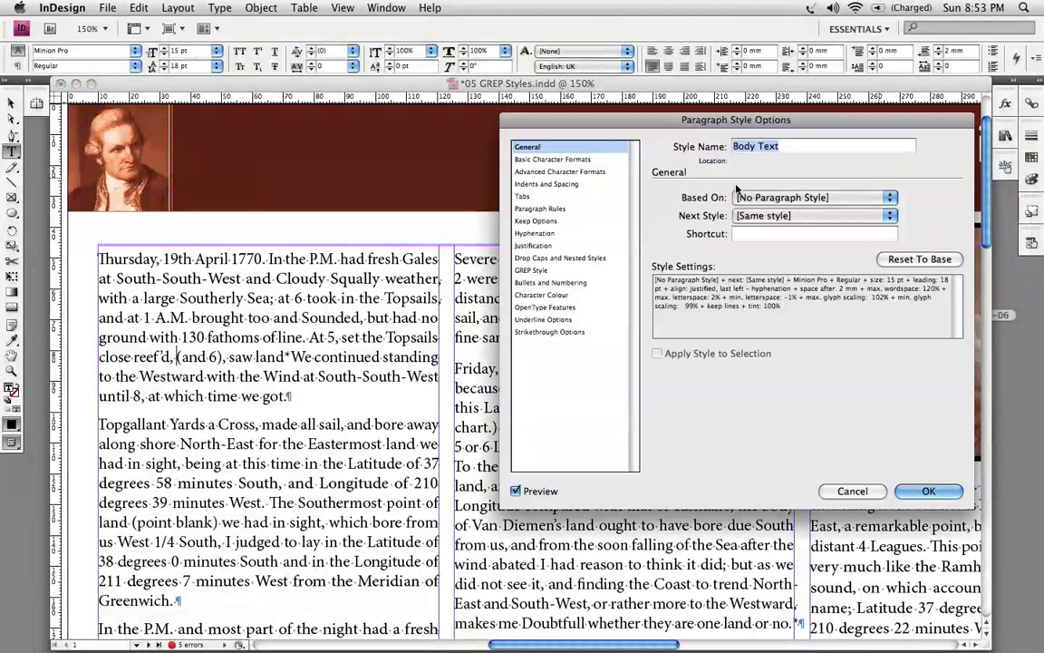
left_click(544, 272)
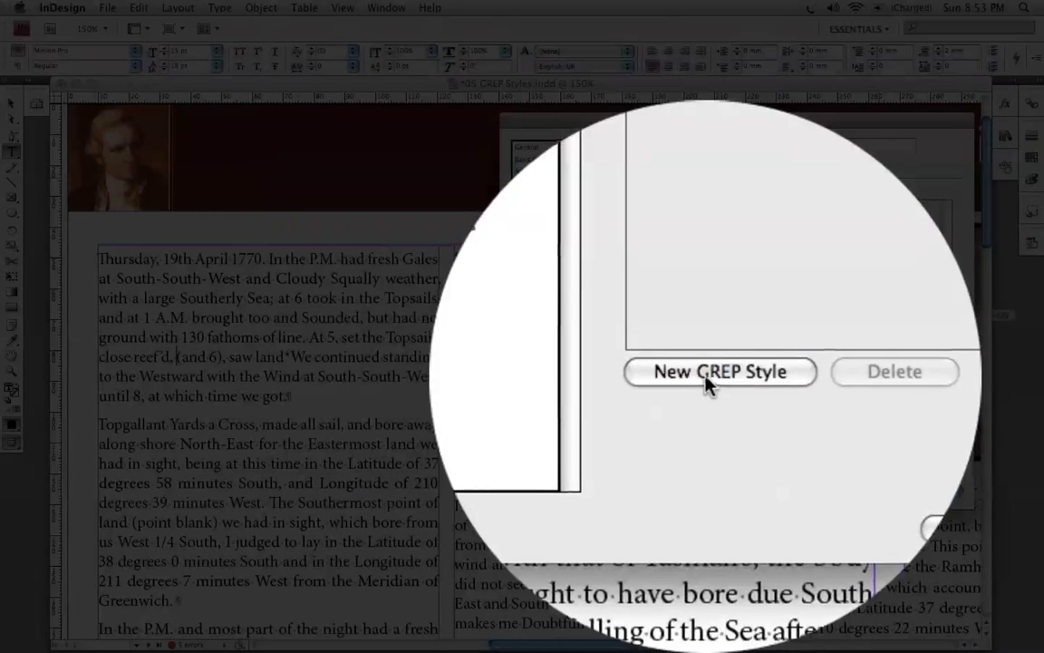
left_click(723, 410)
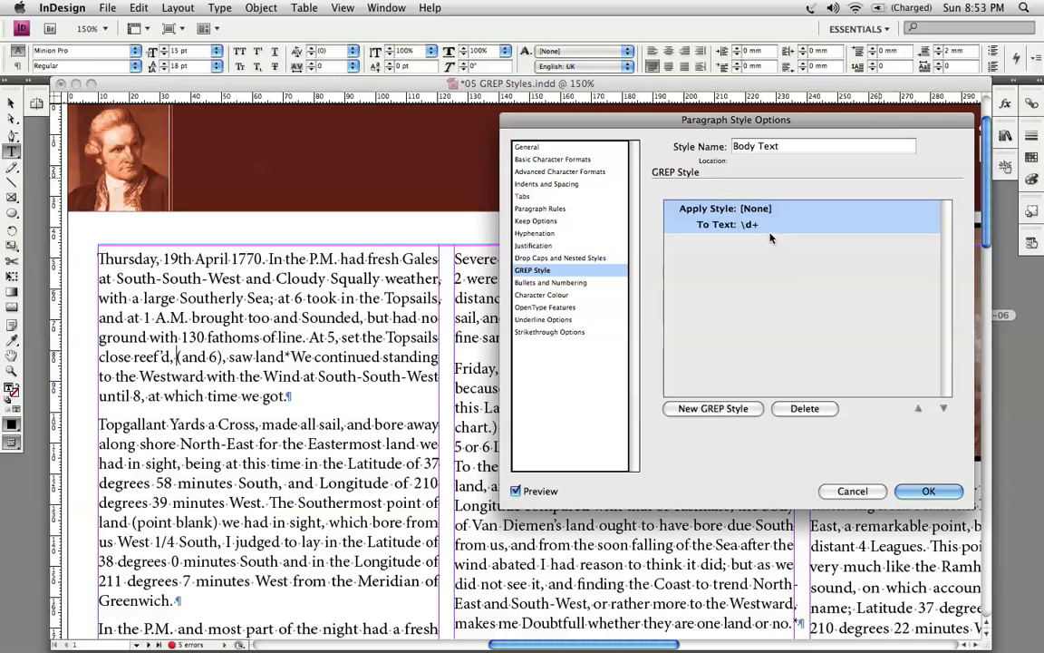
left_click(773, 226)
key("BackSpace")
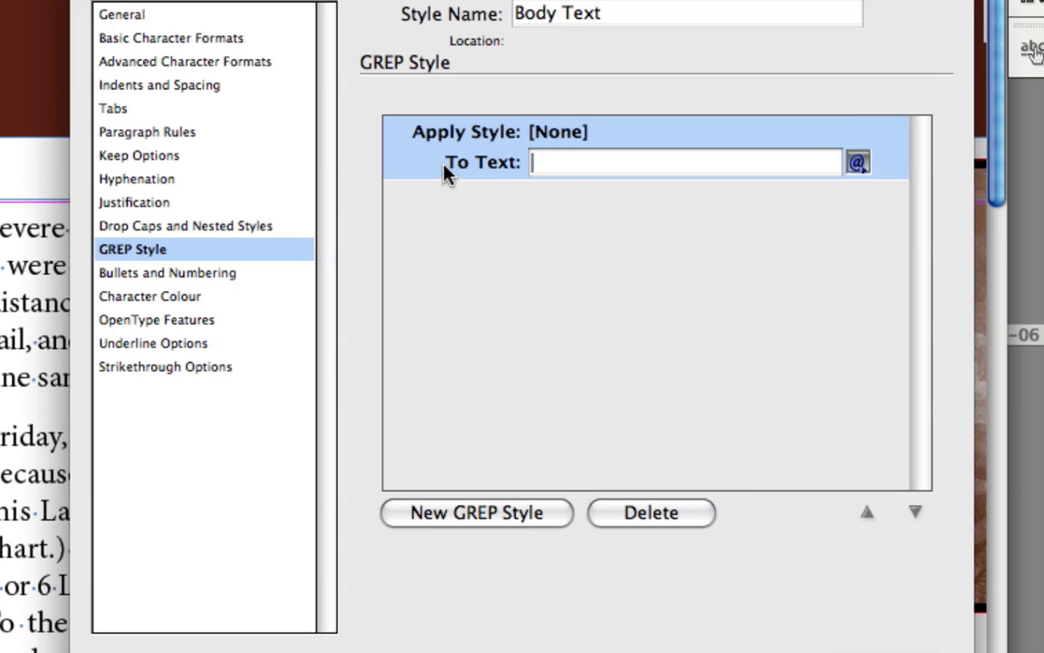
left_click(524, 233)
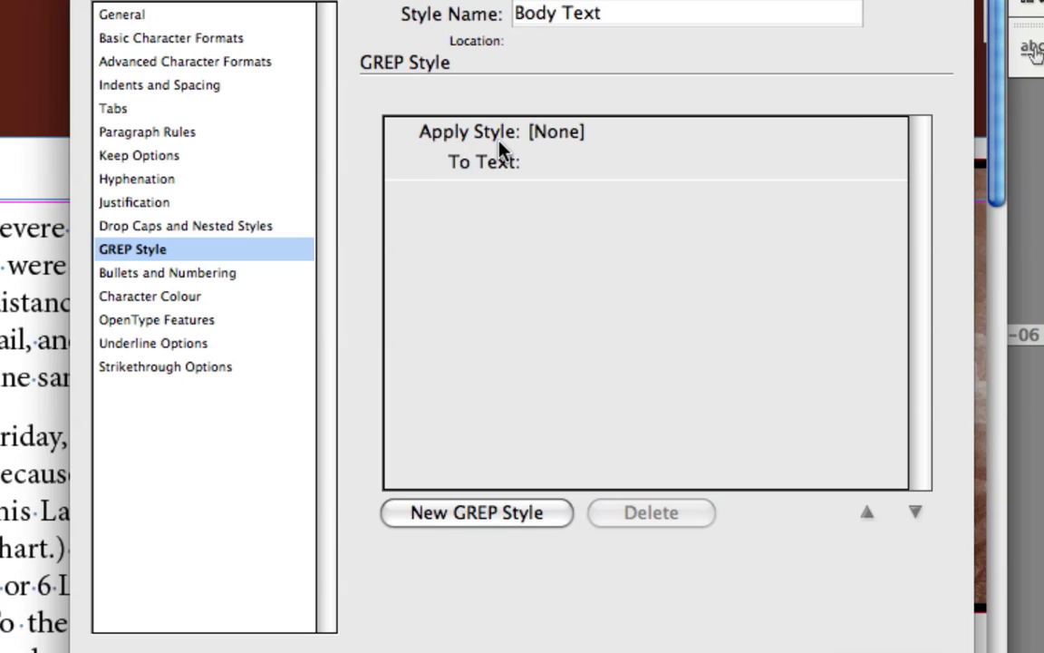
Set the new GREP style to apply the Medium Italic character style
left_click(587, 141)
left_click(588, 135)
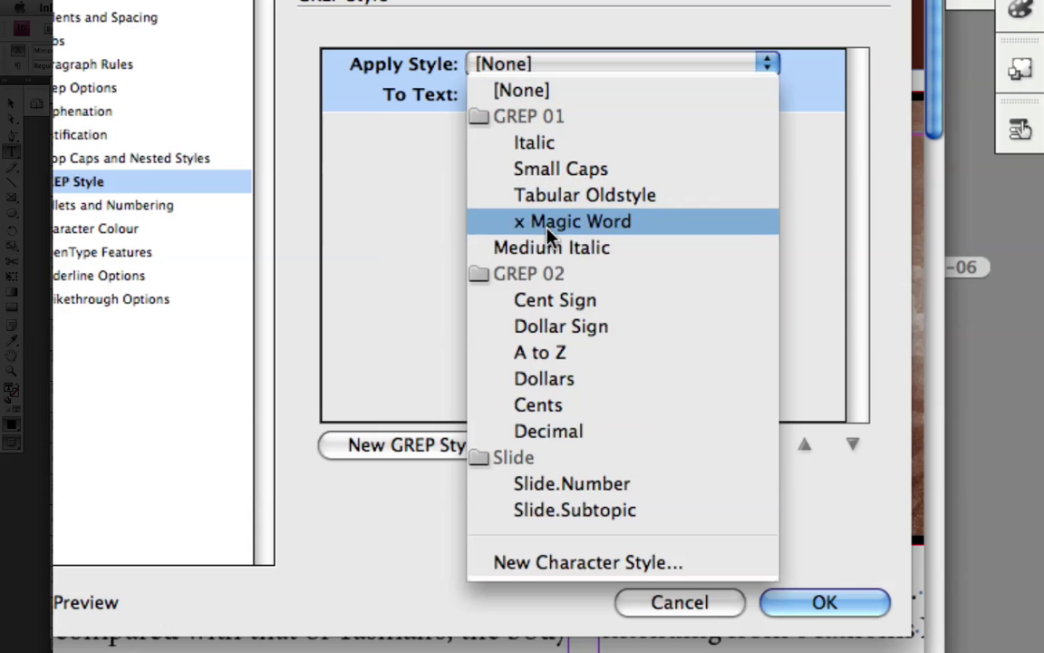
left_click(550, 248)
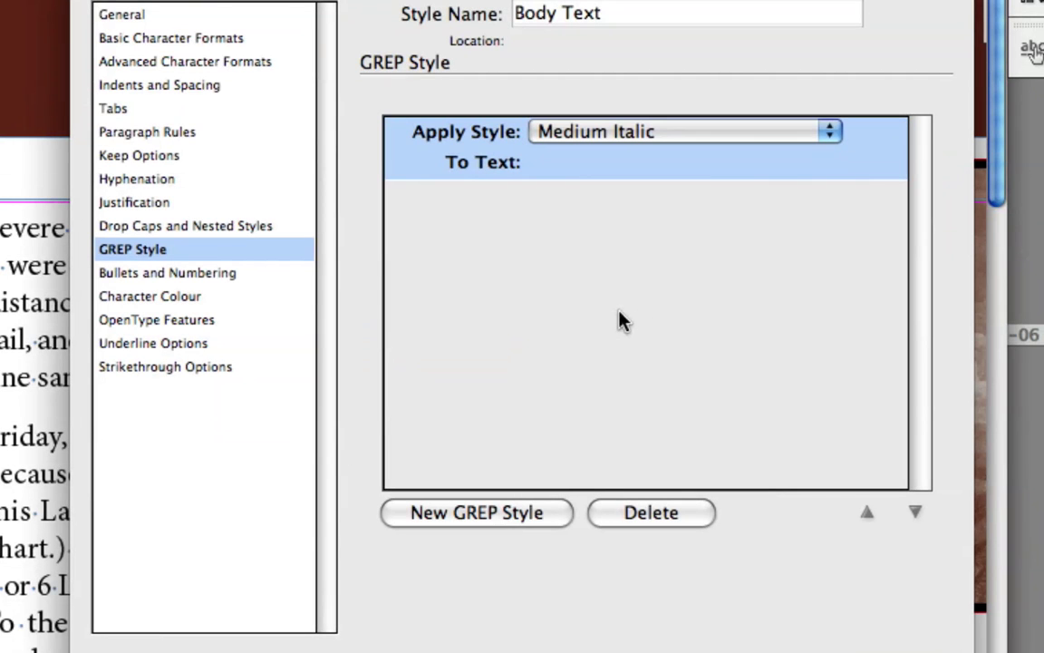
Start the To Text pattern with an escaped open parenthesis, \(
left_click(581, 173)
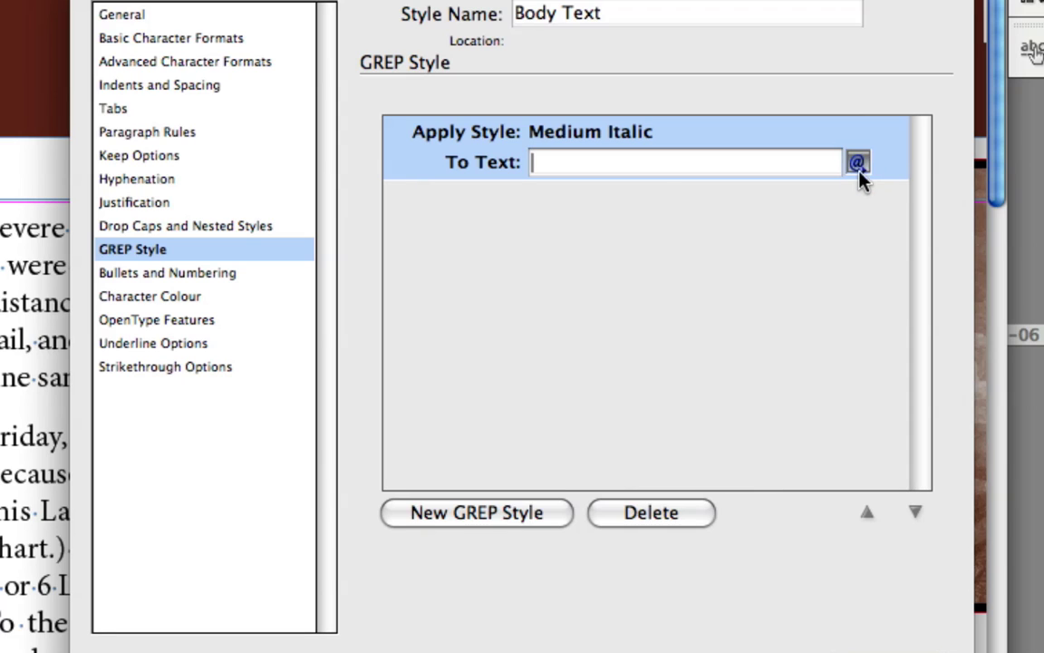
left_click(858, 166)
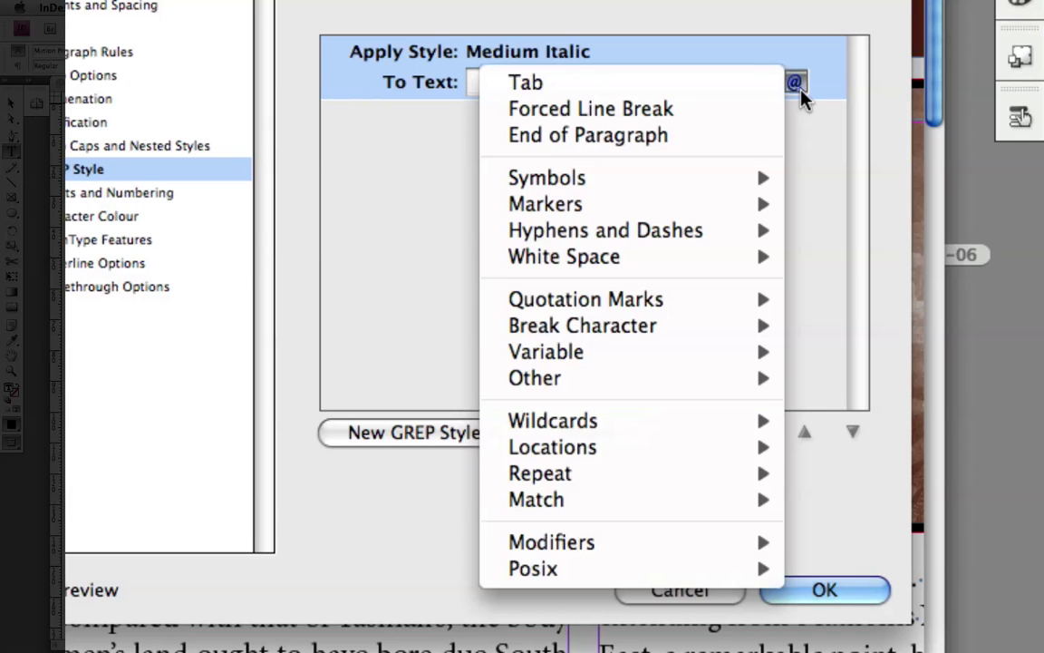
mouse_move(760, 180)
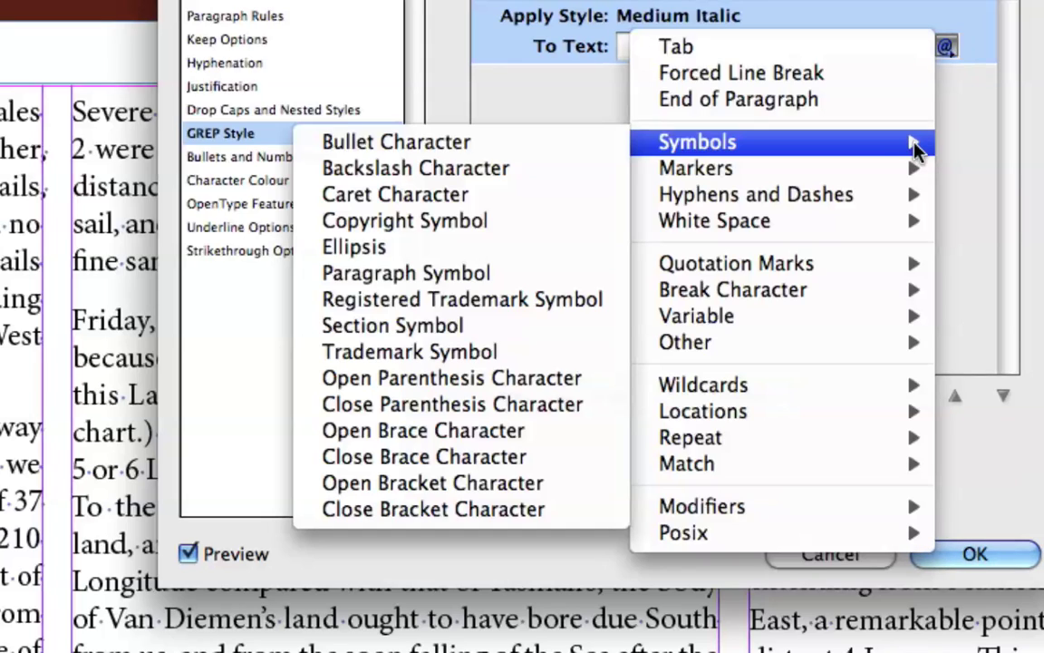
left_click(584, 385)
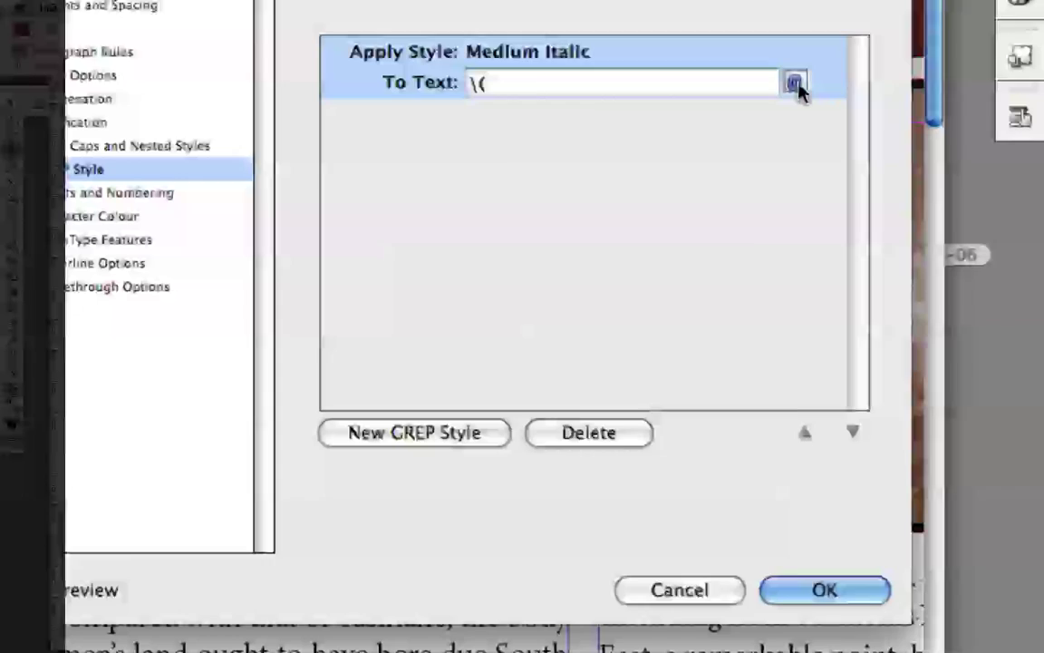
Append the Any Character wildcard after \( in the GREP pattern
left_click(857, 163)
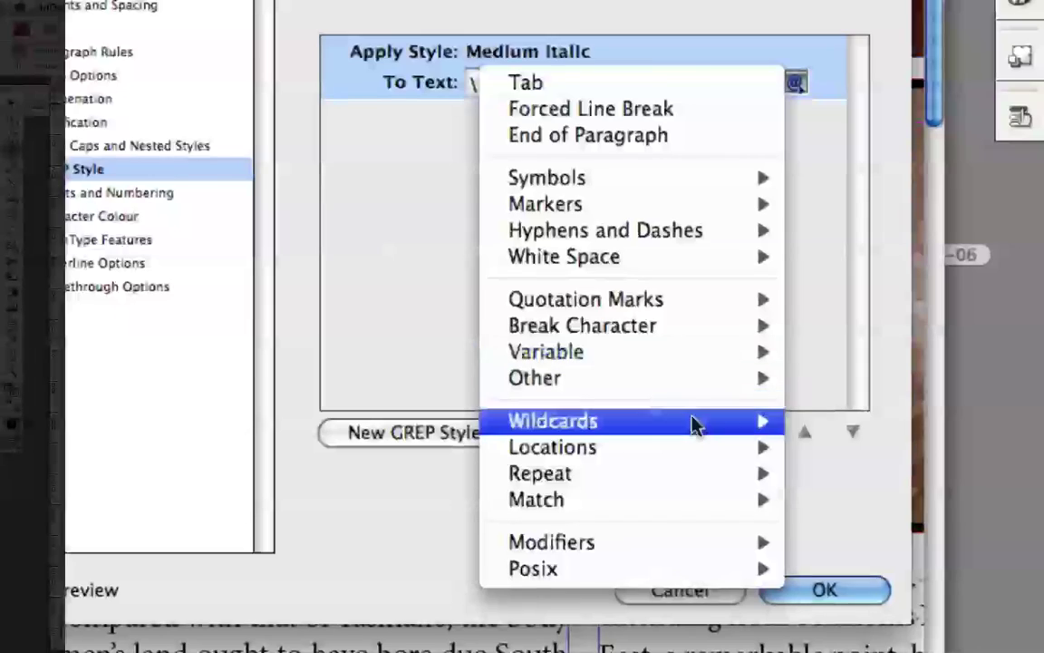
mouse_move(695, 425)
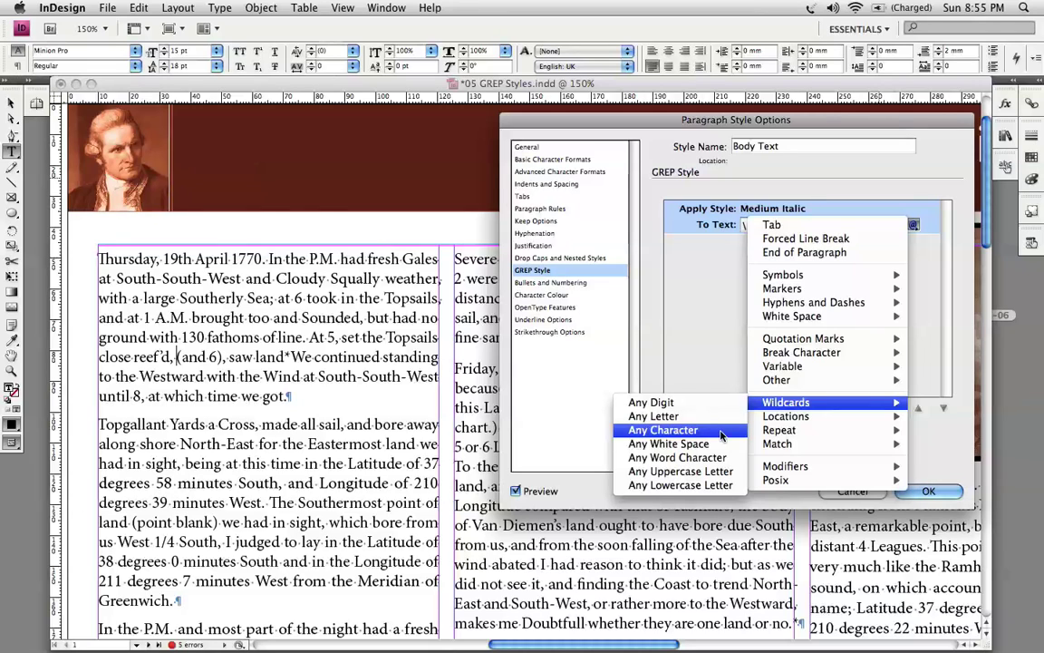
left_click(721, 434)
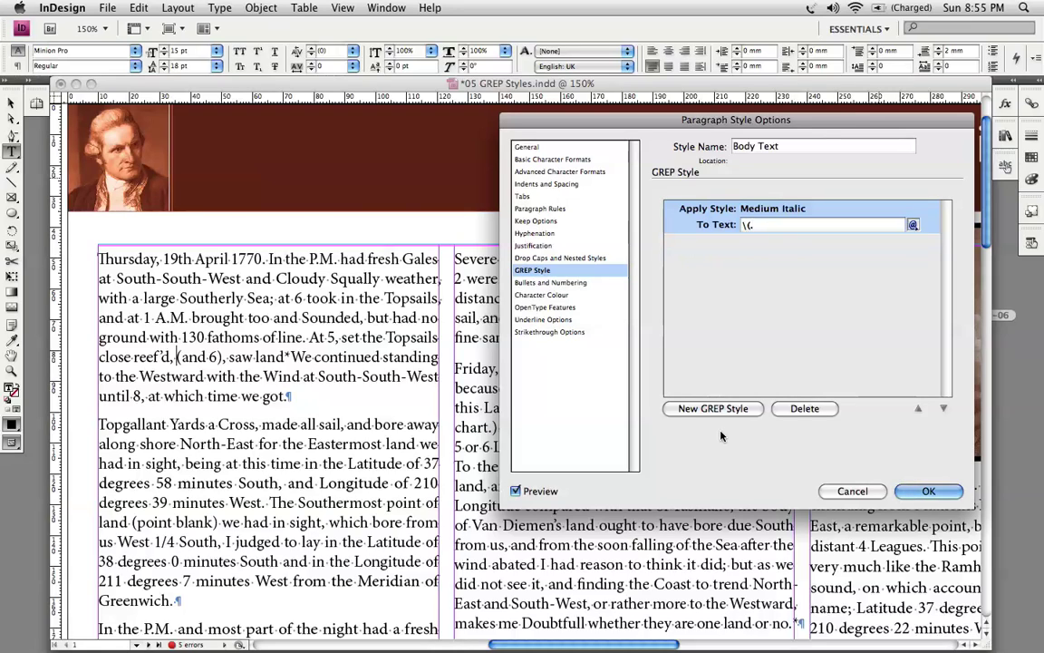
Add One or More Times (Shortest Match) so the pattern reads \(.+?
left_click(913, 226)
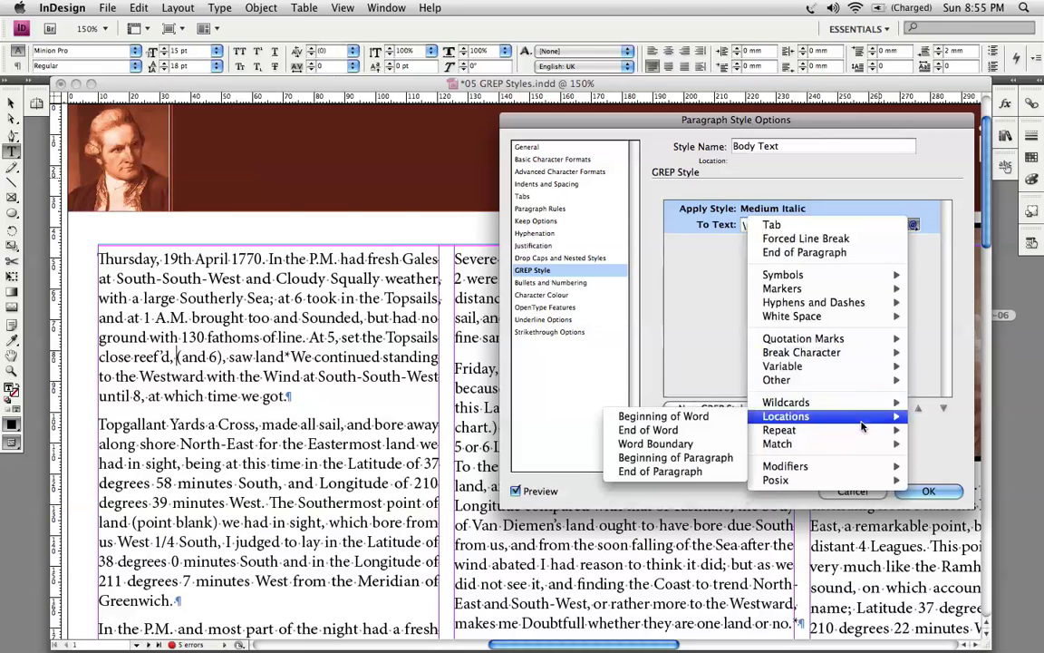
mouse_move(862, 429)
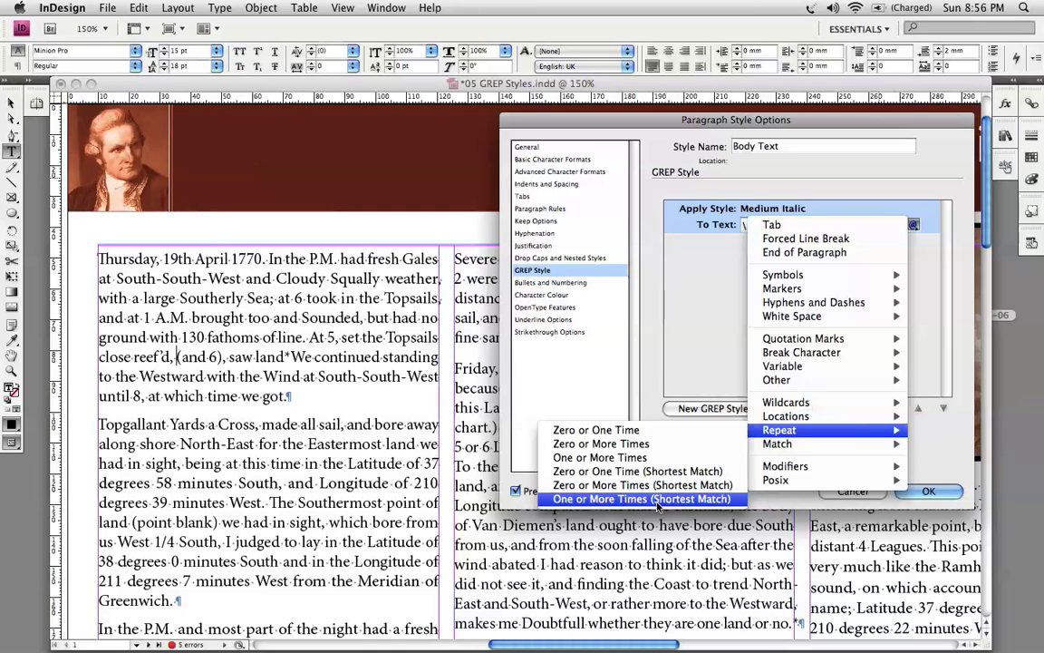
left_click(658, 506)
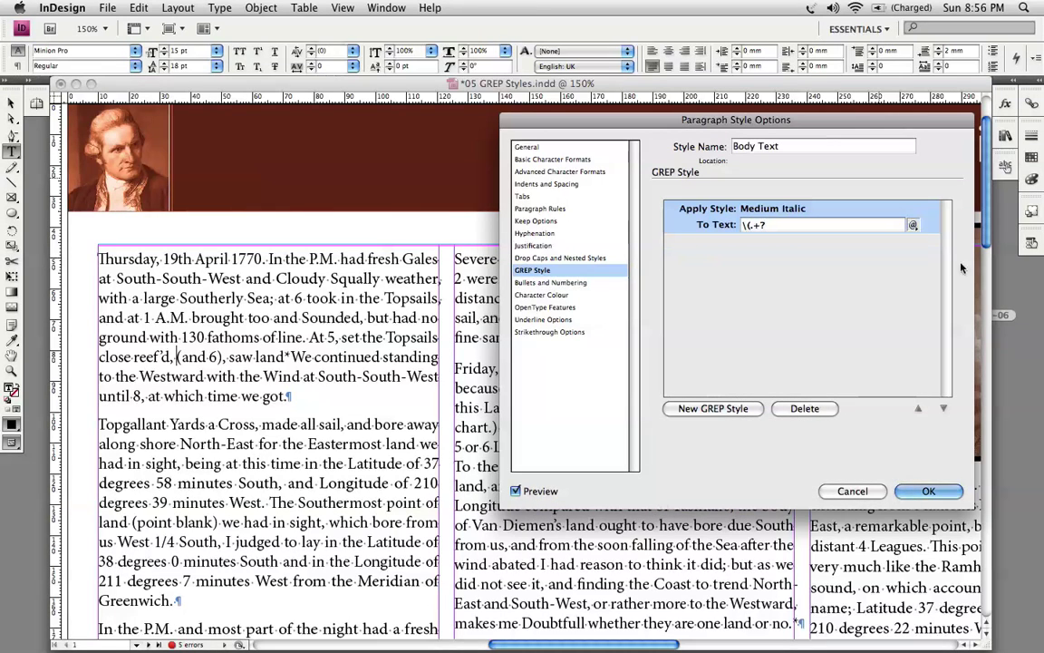
left_click(914, 225)
End the pattern with a close parenthesis, giving \(.+?\), and preview the styled text
mouse_move(885, 279)
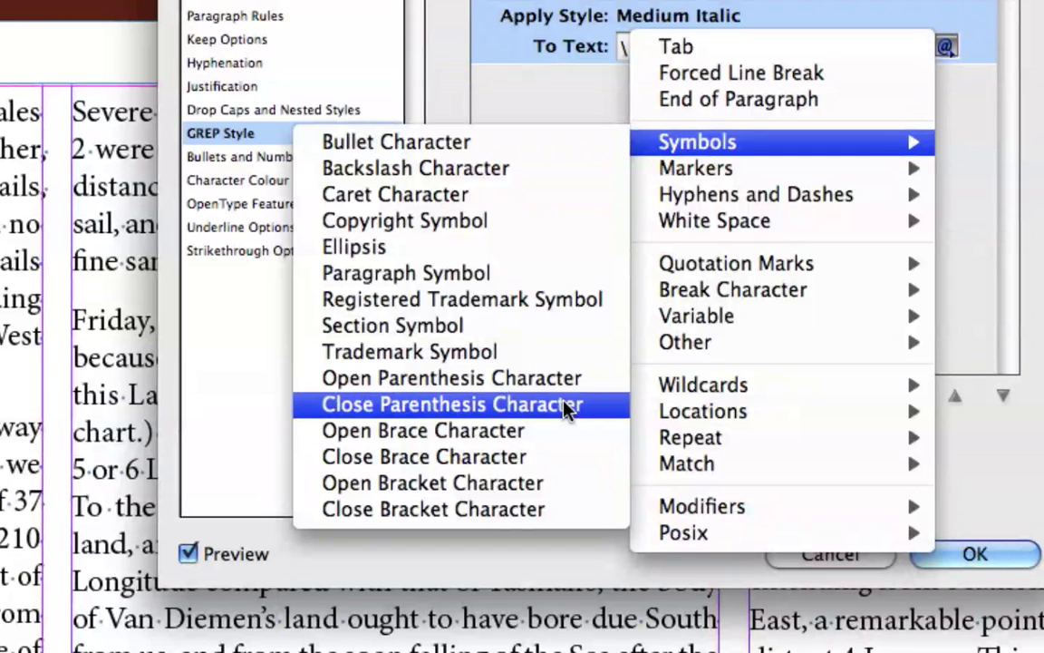
left_click(566, 408)
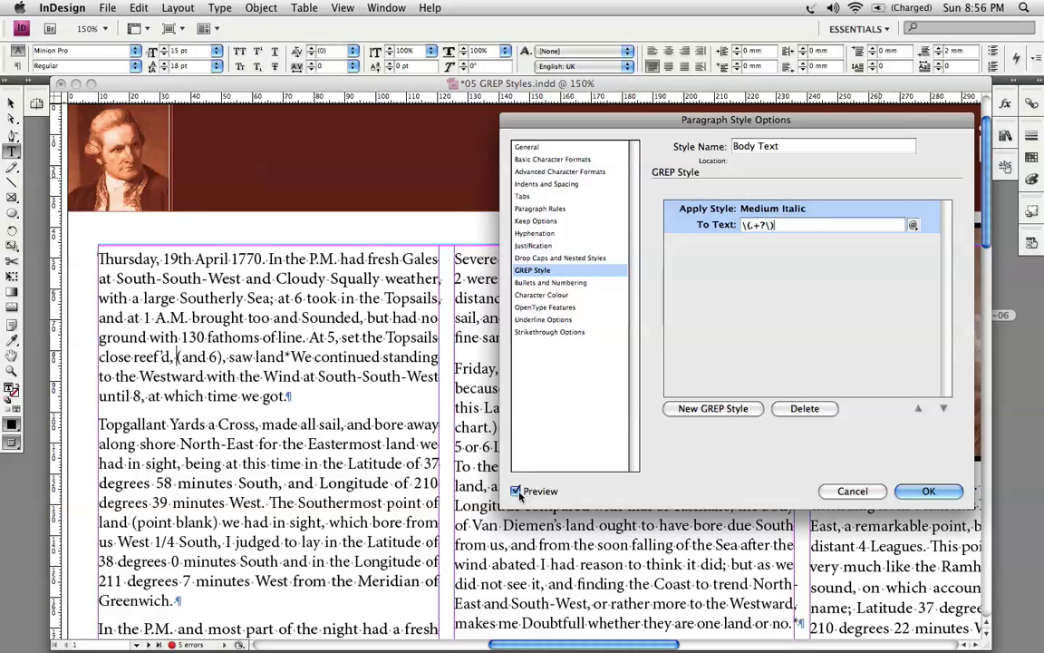
left_click(519, 490)
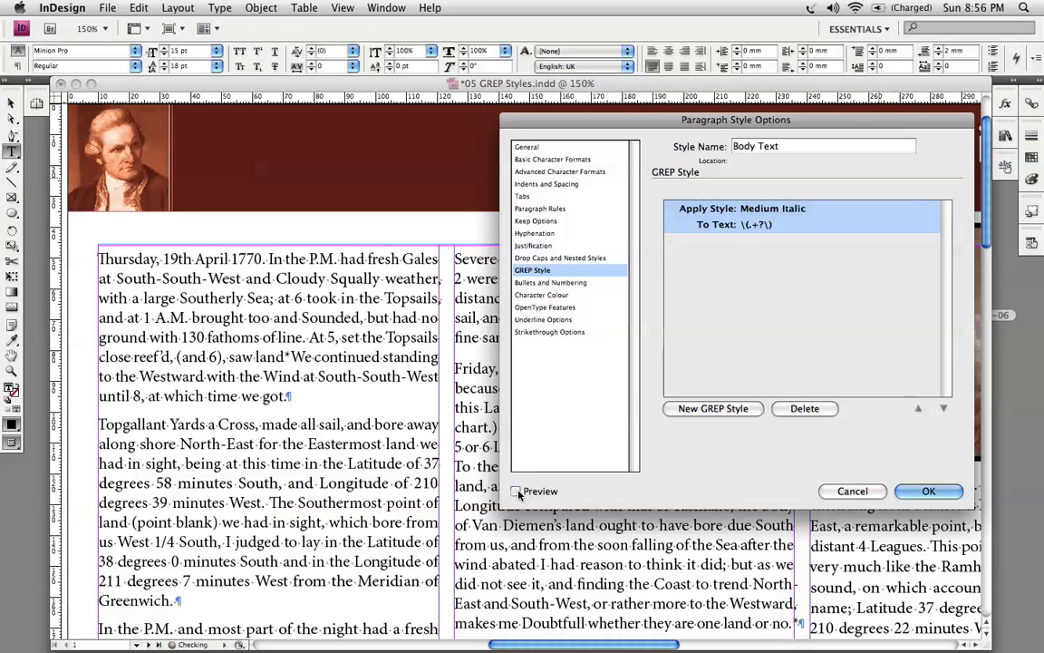